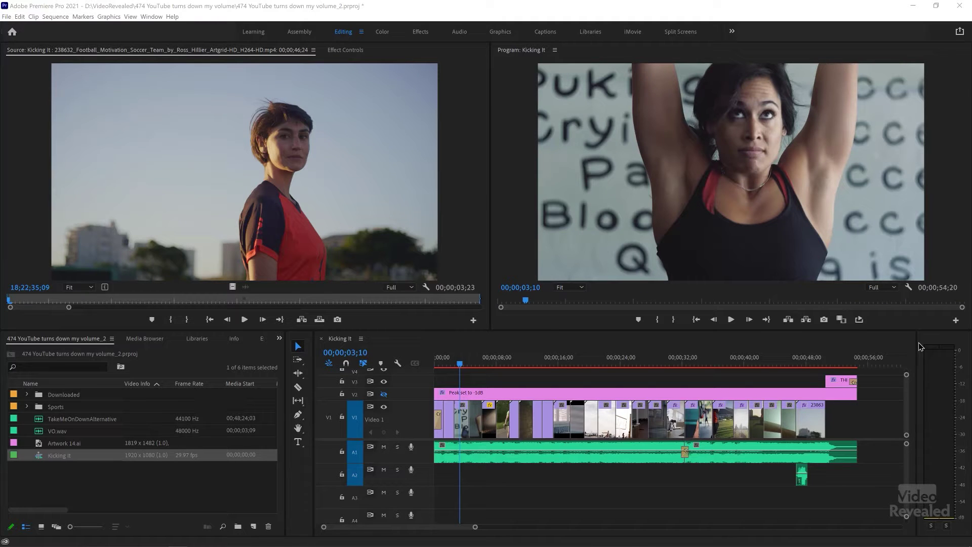
# Step: Play the Kicking It sequence from the start, skip ahead to about 43 seconds and continue playback while watching the audio meters
pyautogui.click(595, 339)
pyautogui.press('Home')
pyautogui.press('space')
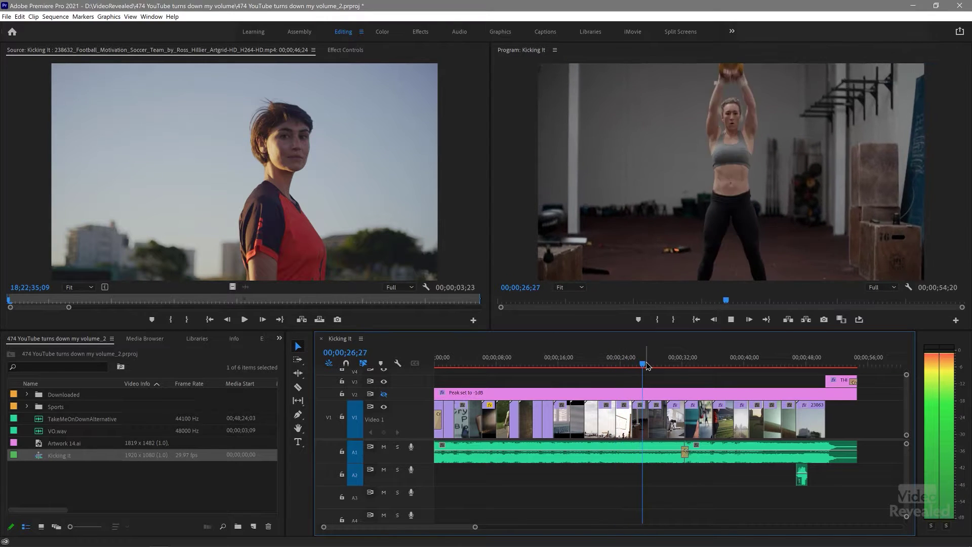
pyautogui.click(696, 364)
pyautogui.moveTo(707, 369); pyautogui.dragTo(772, 365)
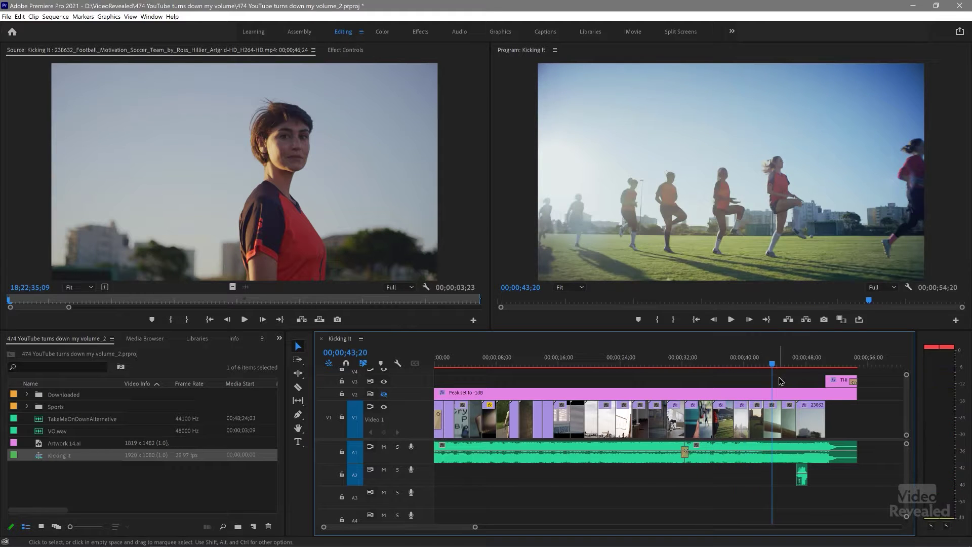
pyautogui.press('space')
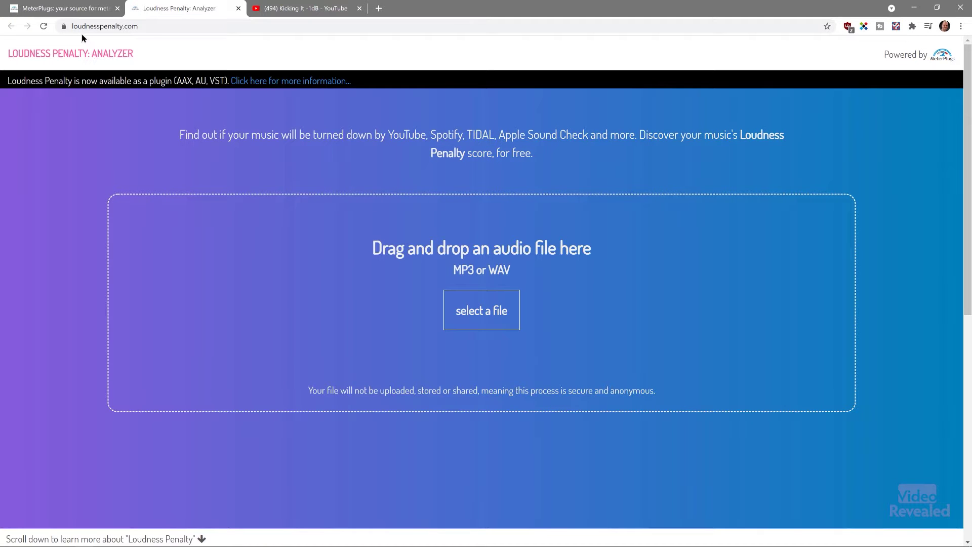
# Step: Analyze Kicking It-.wav from the Output folder with the online Loudness Penalty analyzer at loudnesspenalty.com
pyautogui.moveTo(149, 26); pyautogui.dragTo(46, 24)
pyautogui.click(94, 150)
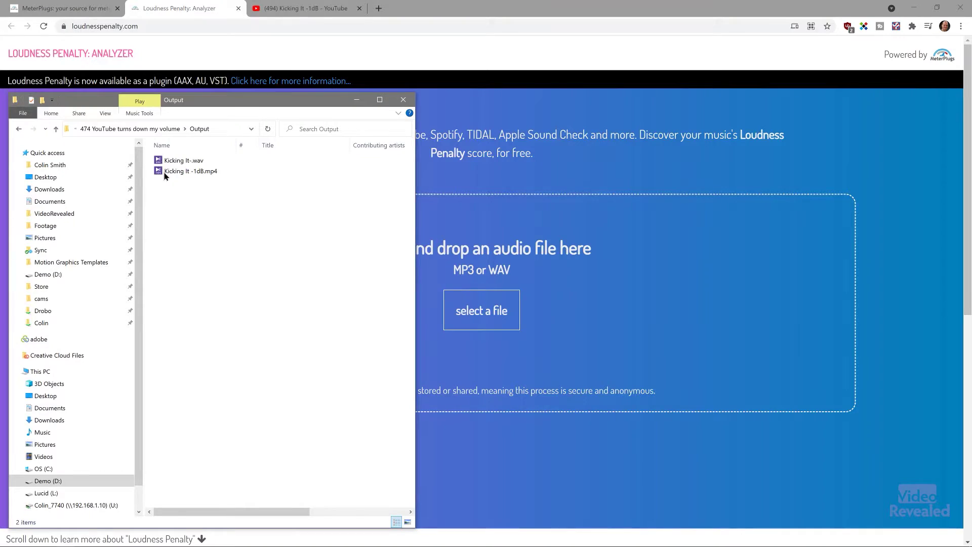
pyautogui.moveTo(160, 162); pyautogui.dragTo(465, 317)
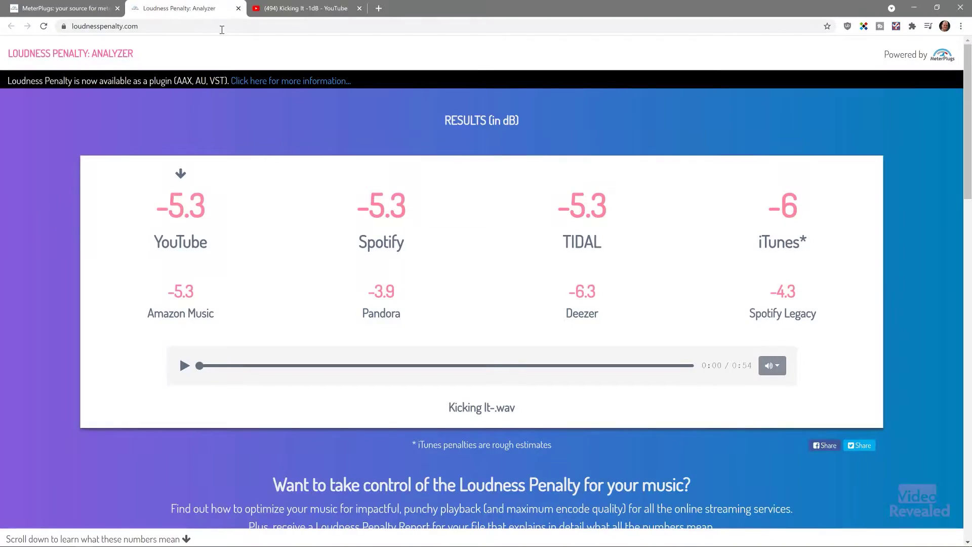
# Step: Switch to the Kicking It -1dB video on YouTube and examine the Volume / Normalized line in Stats for nerds
pyautogui.click(306, 9)
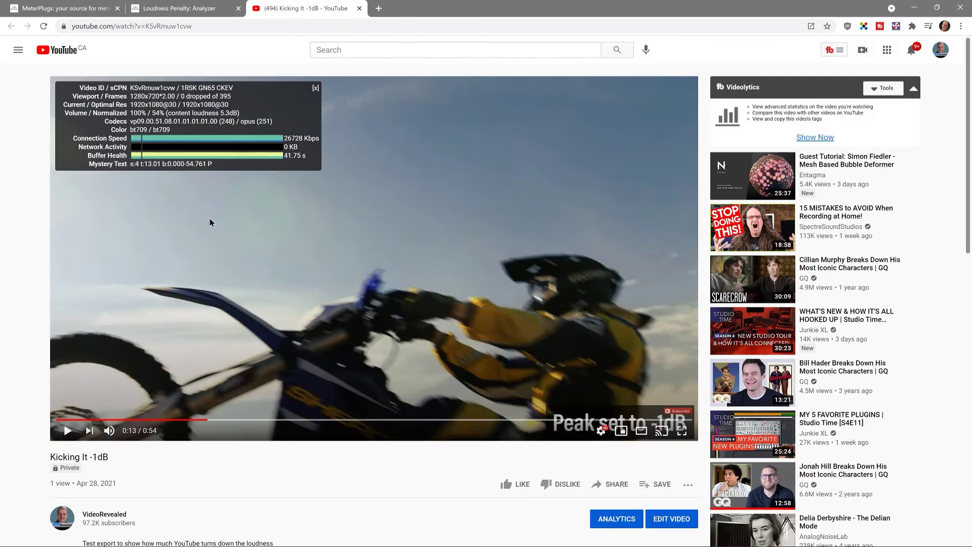
pyautogui.rightClick(193, 236)
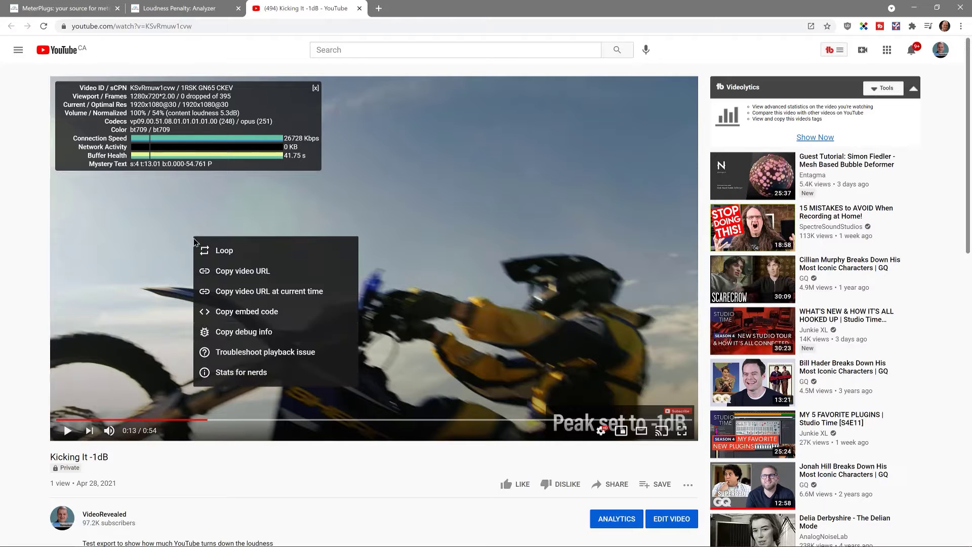
pyautogui.click(228, 375)
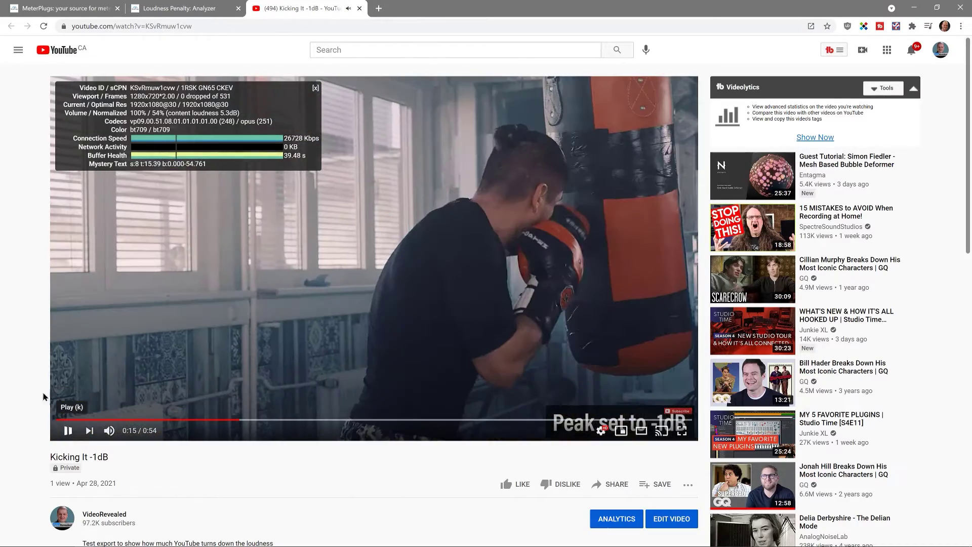
pyautogui.click(67, 433)
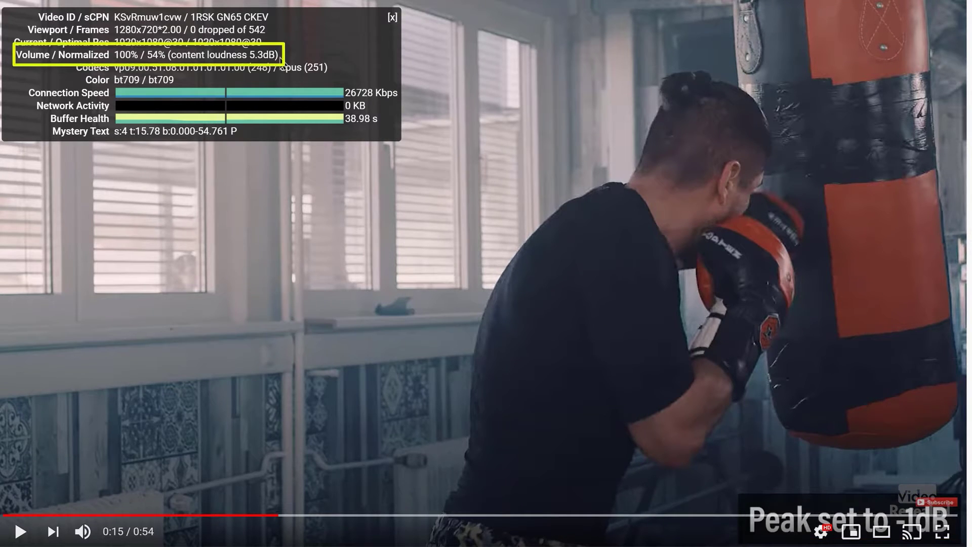
pyautogui.rightClick(375, 186)
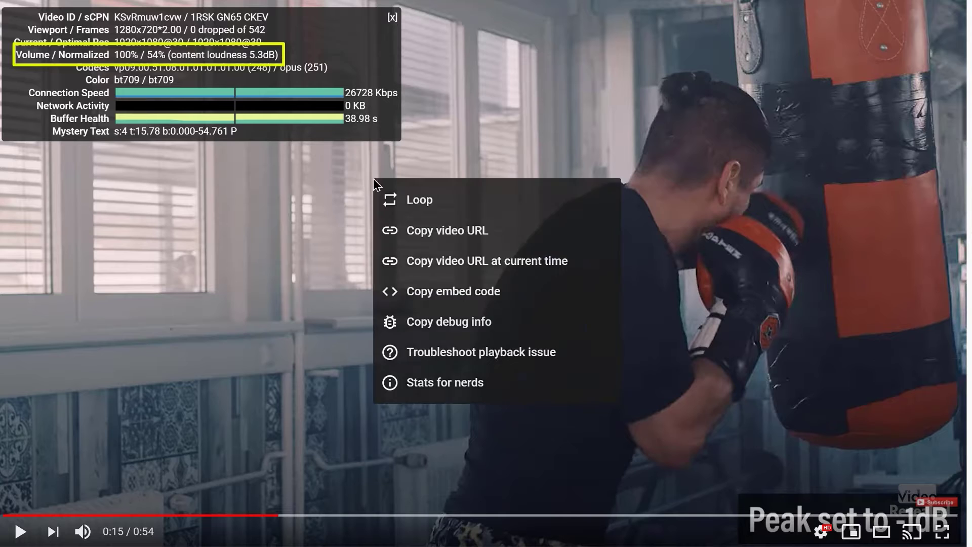
pyautogui.click(440, 388)
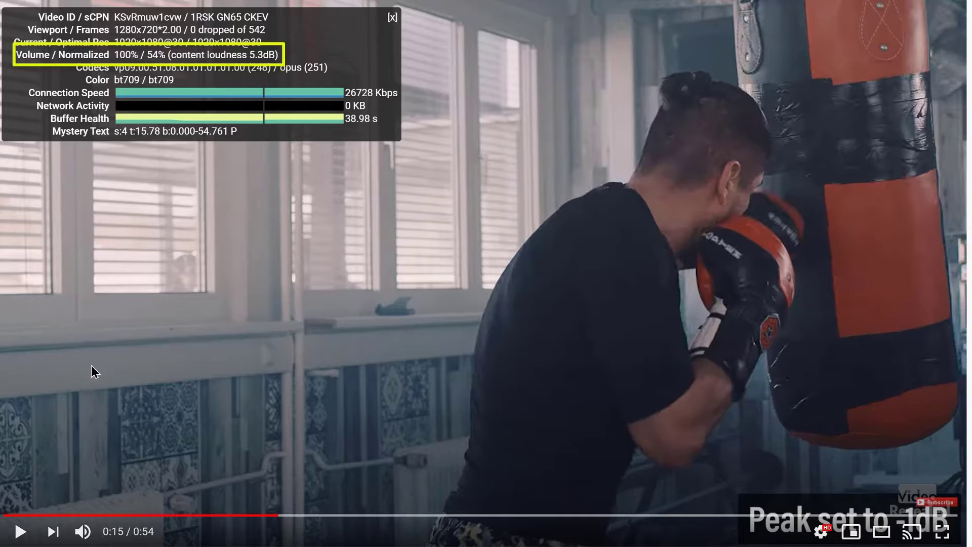
pyautogui.moveTo(136, 532)
pyautogui.mouseDown()
pyautogui.moveTo(98, 535)
pyautogui.moveTo(149, 537)
pyautogui.mouseUp()
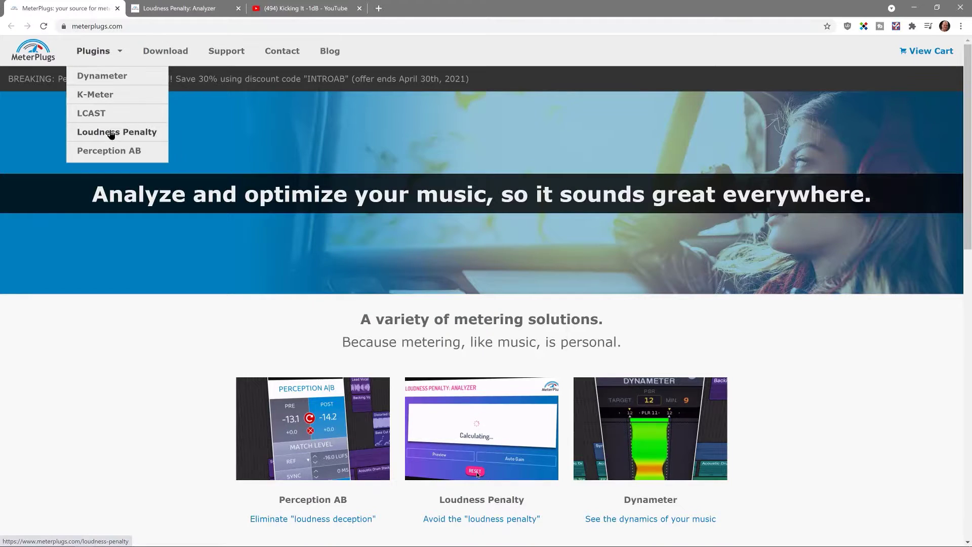
# Step: Open the Loudness Penalty plugin page on the MeterPlugs site and look through its description and features
pyautogui.click(112, 133)
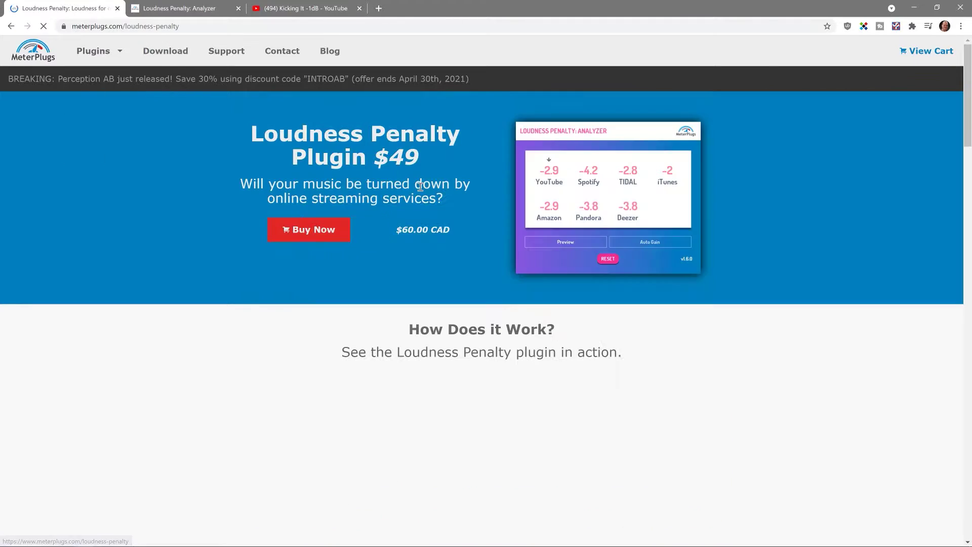
pyautogui.scroll(-8, 798, 194)
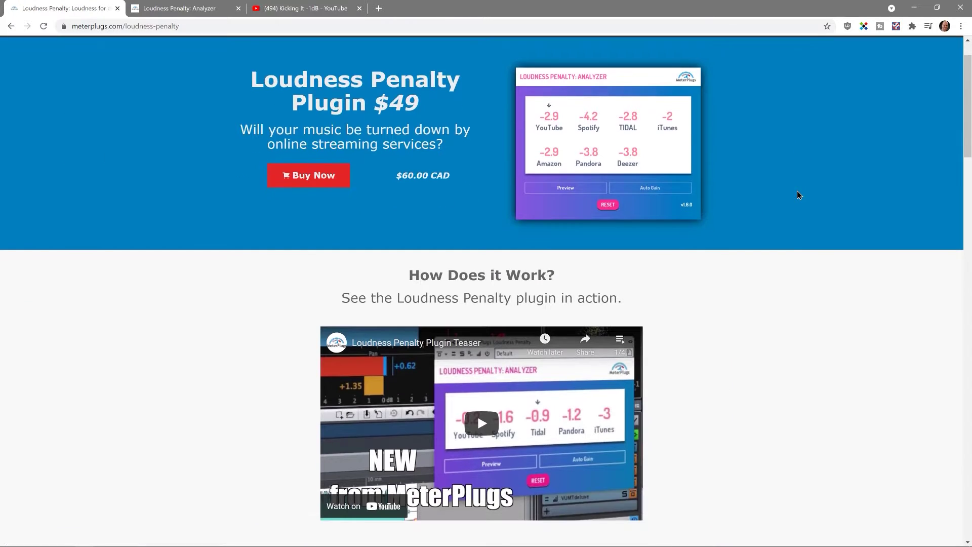
pyautogui.scroll(-4, 795, 198)
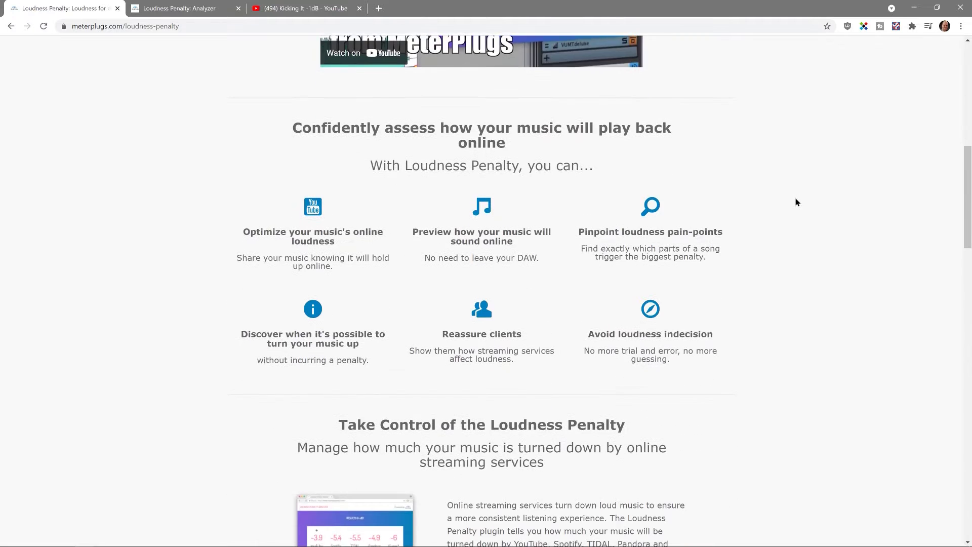
pyautogui.scroll(2, 797, 199)
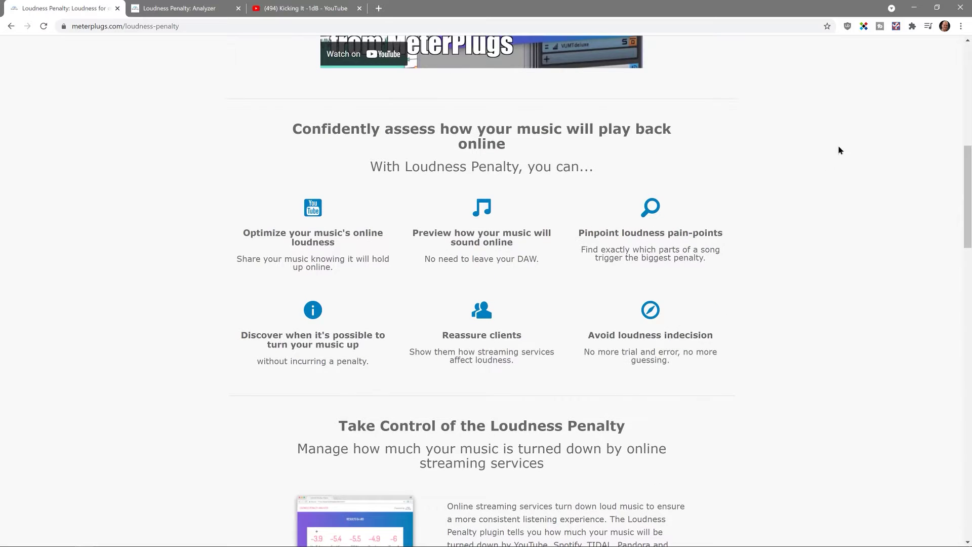
# Step: Switch back to Premiere Pro and review the available plug-ins in the Audio Plug-In Manager from the Audio preferences
pyautogui.click(914, 11)
pyautogui.click(509, 160)
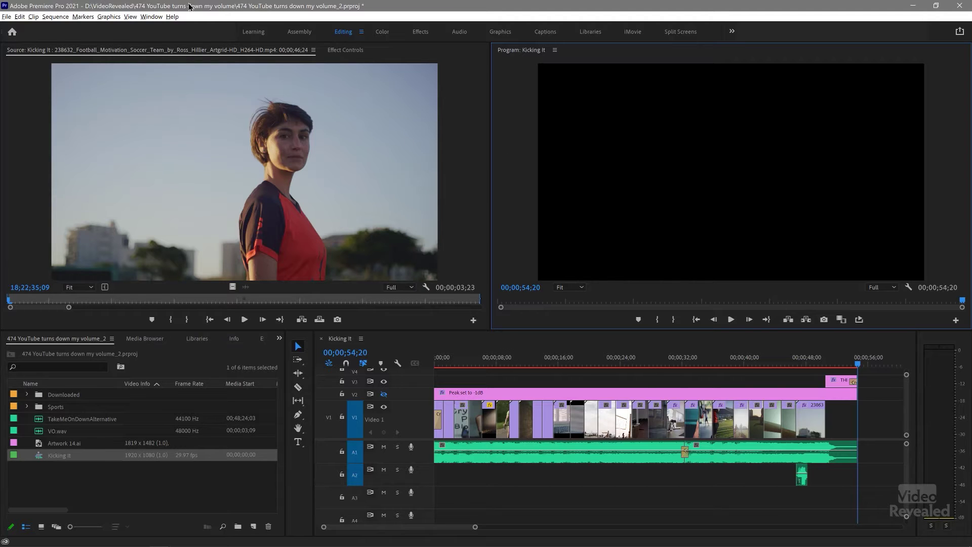
pyautogui.click(20, 16)
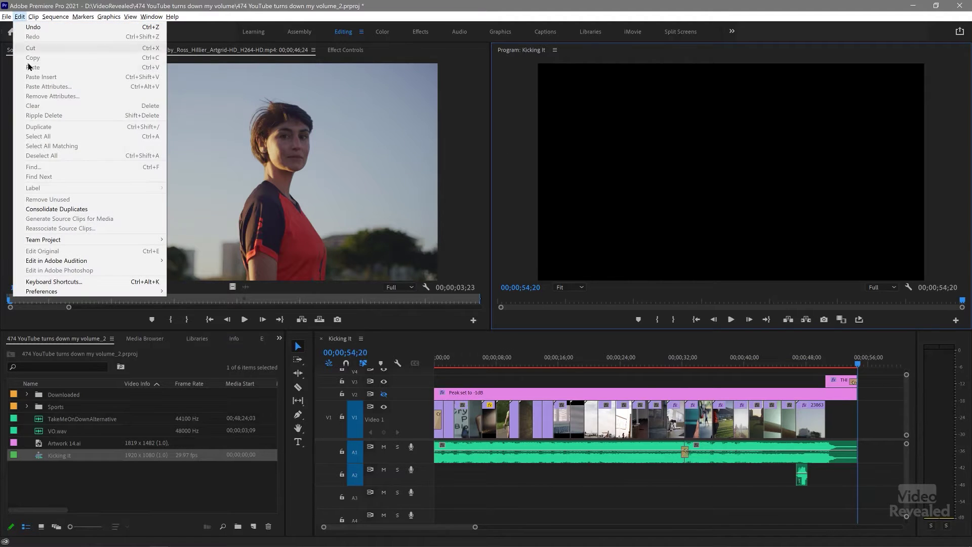
pyautogui.moveTo(73, 294)
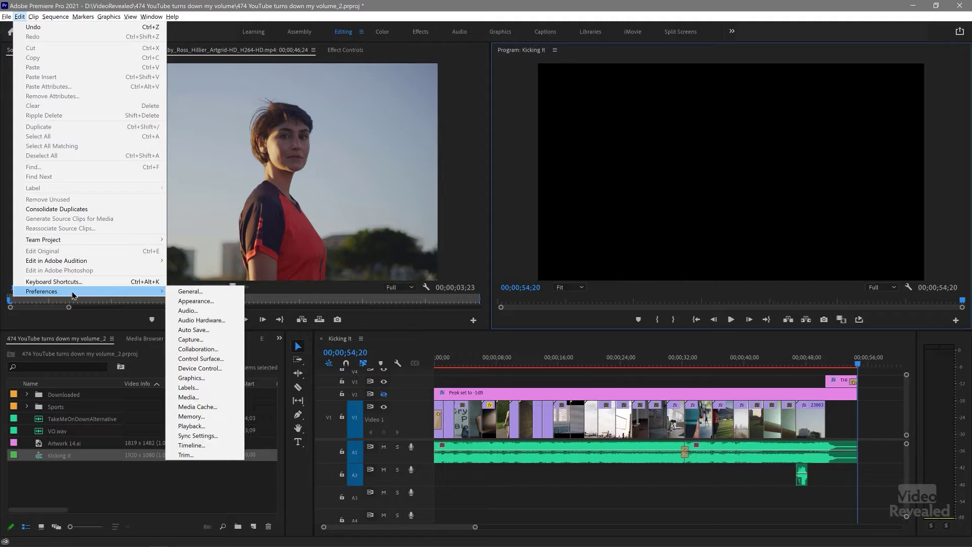
pyautogui.click(218, 312)
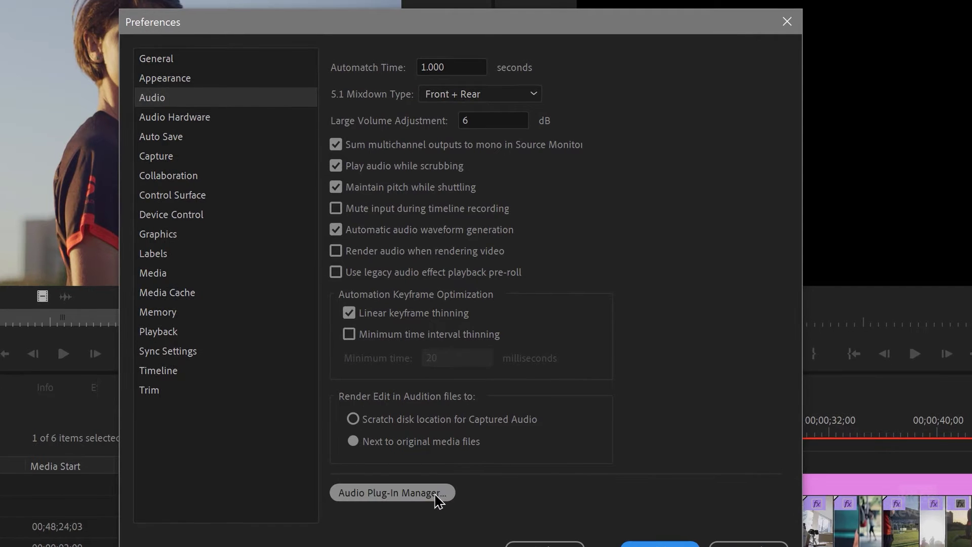
pyautogui.click(436, 497)
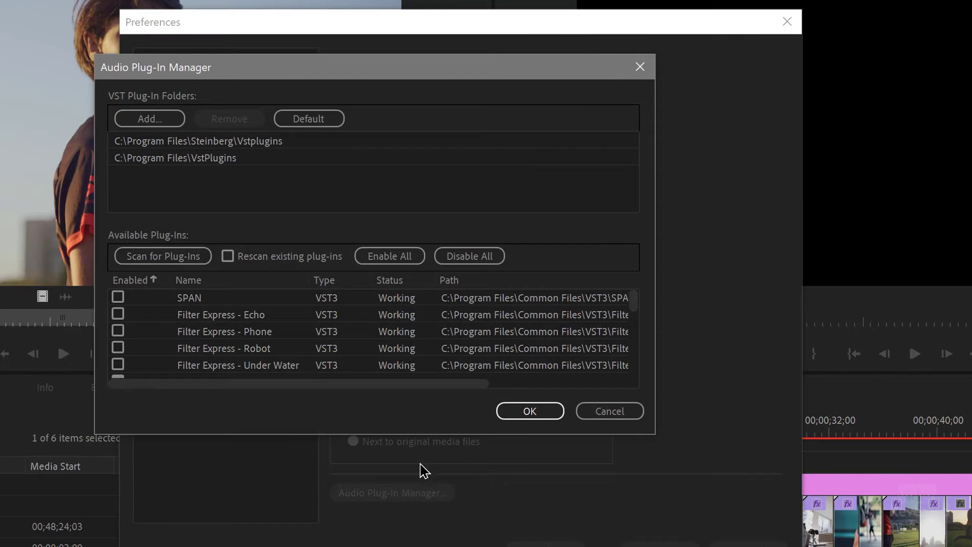
pyautogui.scroll(-10, 174, 324)
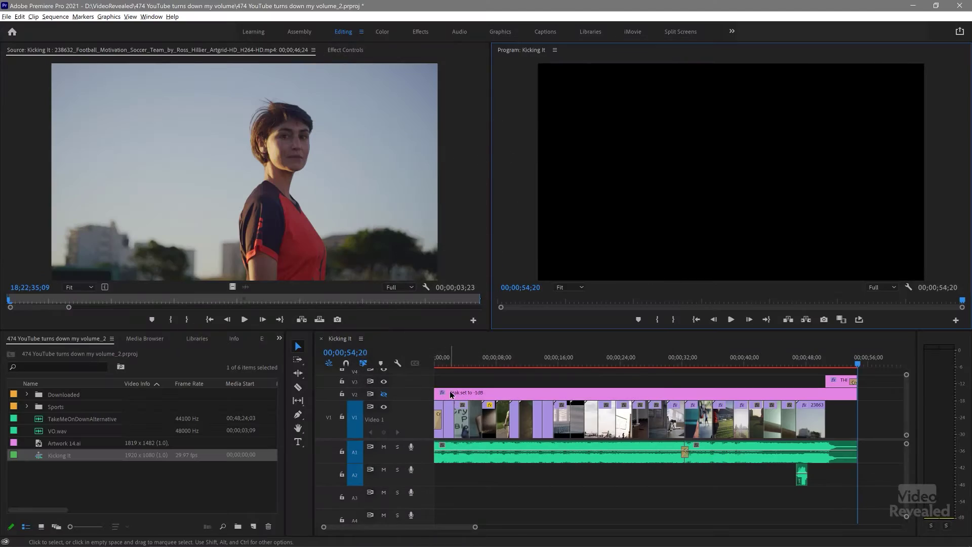
# Step: Open the Audio Track Mixer for the Kicking It sequence and toggle its effects and sends area, leaving it expanded
pyautogui.click(151, 17)
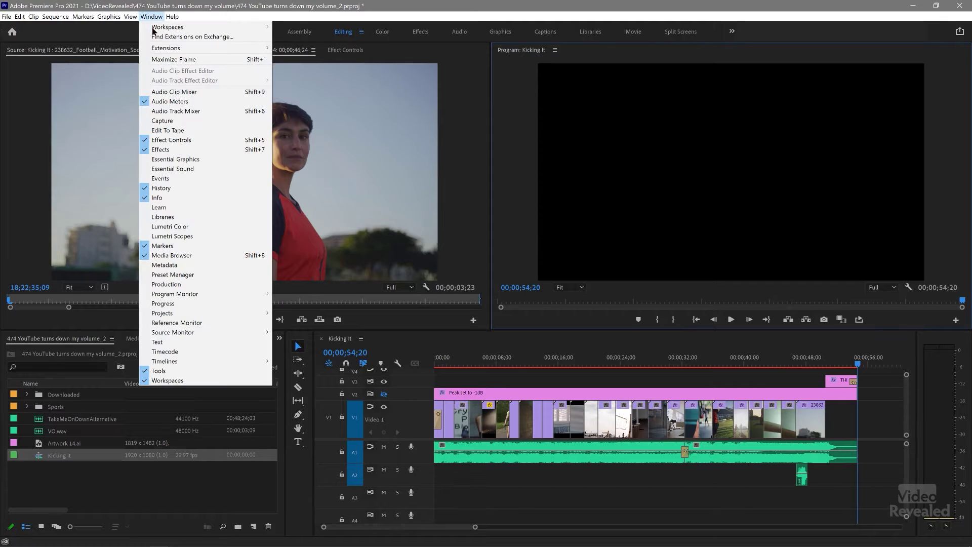
pyautogui.click(187, 111)
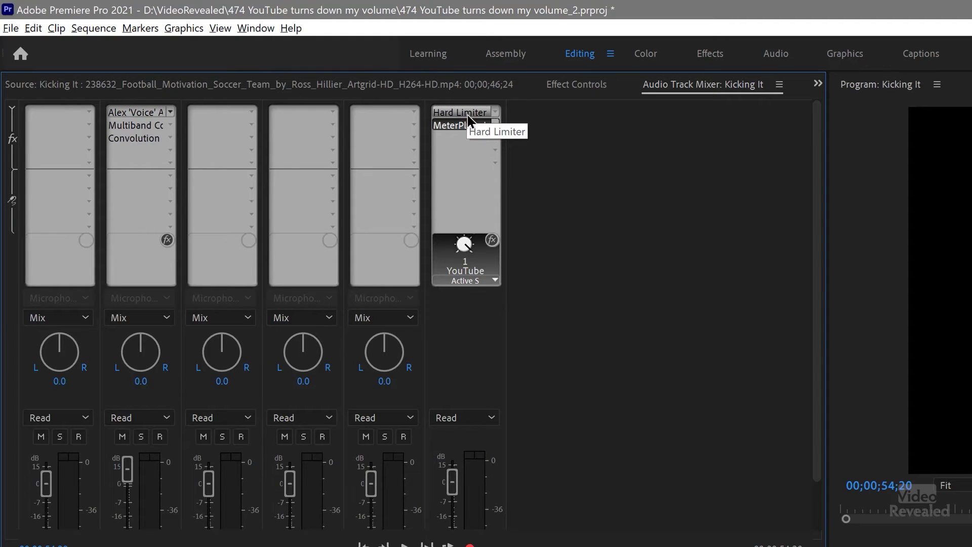
pyautogui.click(13, 111)
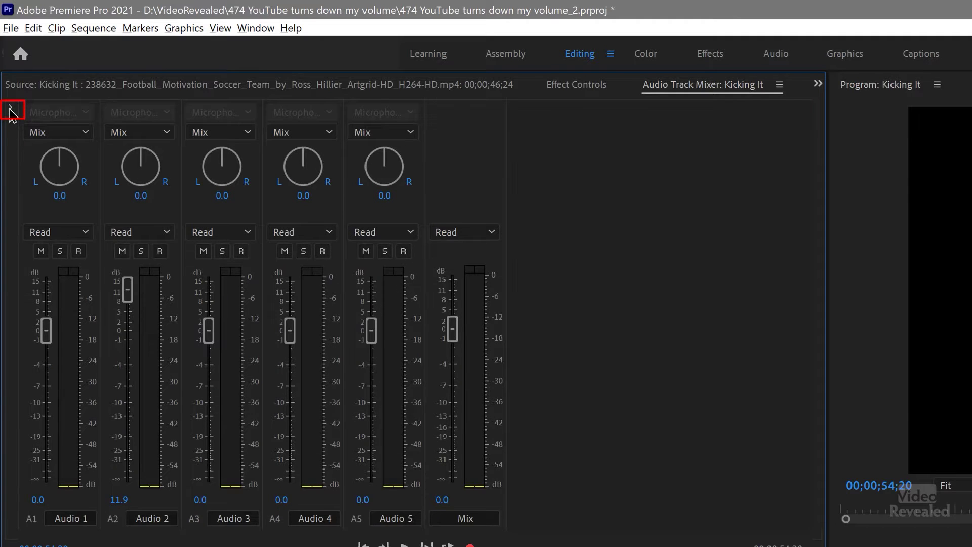
pyautogui.click(11, 109)
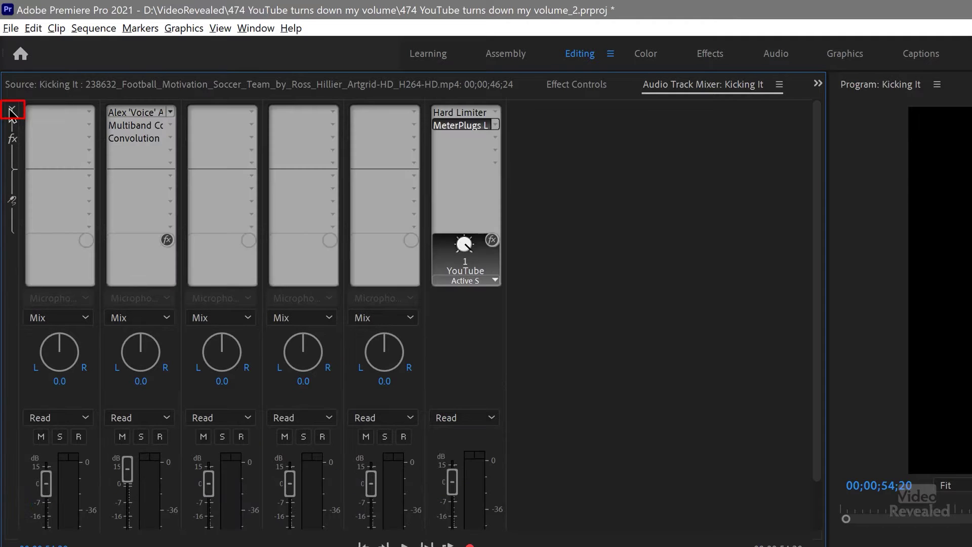
# Step: View the Amplitude and Compression effects available for the Mix track's first slot, locating Hard Limiter, without changing the selection
pyautogui.click(496, 113)
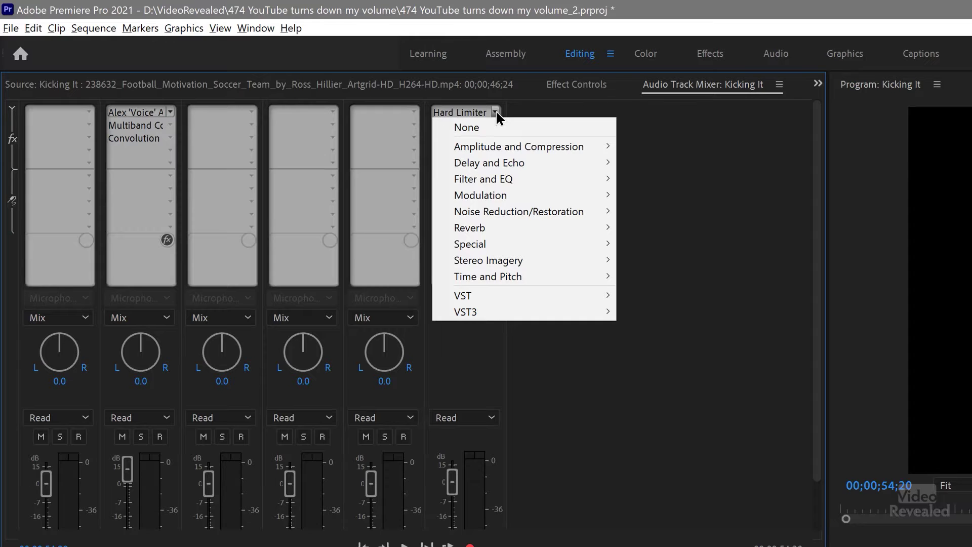
pyautogui.moveTo(506, 145)
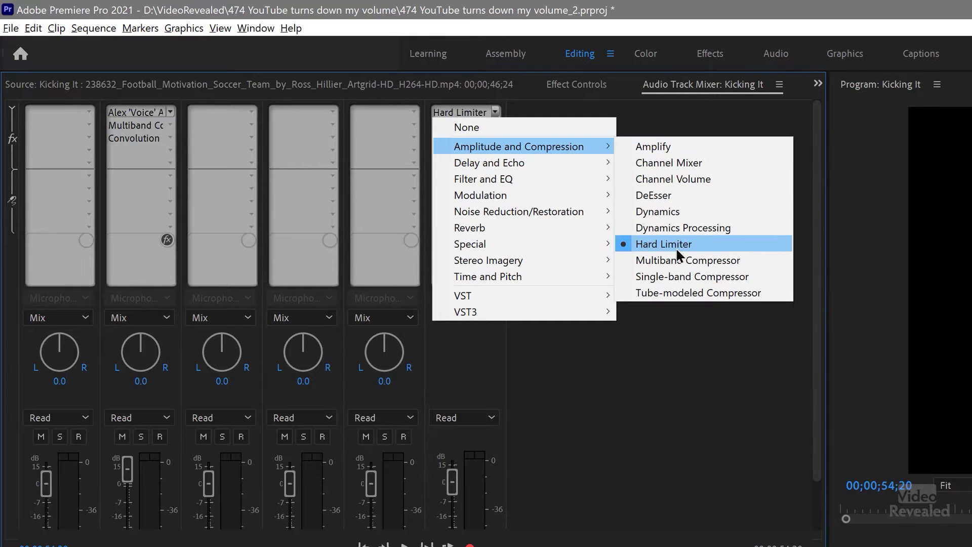
pyautogui.click(636, 371)
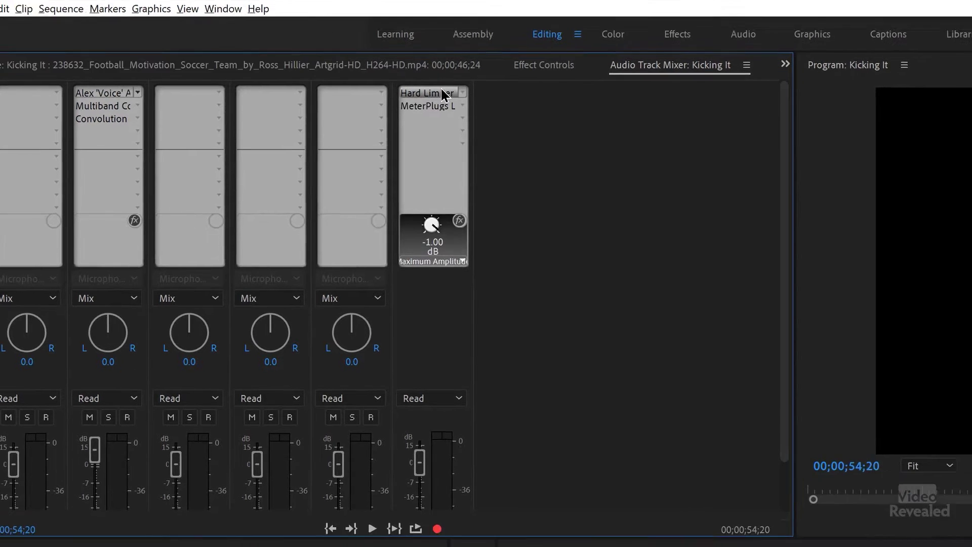
# Step: Open the Hard Limiter editor on the Mix track, place it over the Program monitor and play the sequence
pyautogui.doubleClick(442, 95)
pyautogui.click(674, 198)
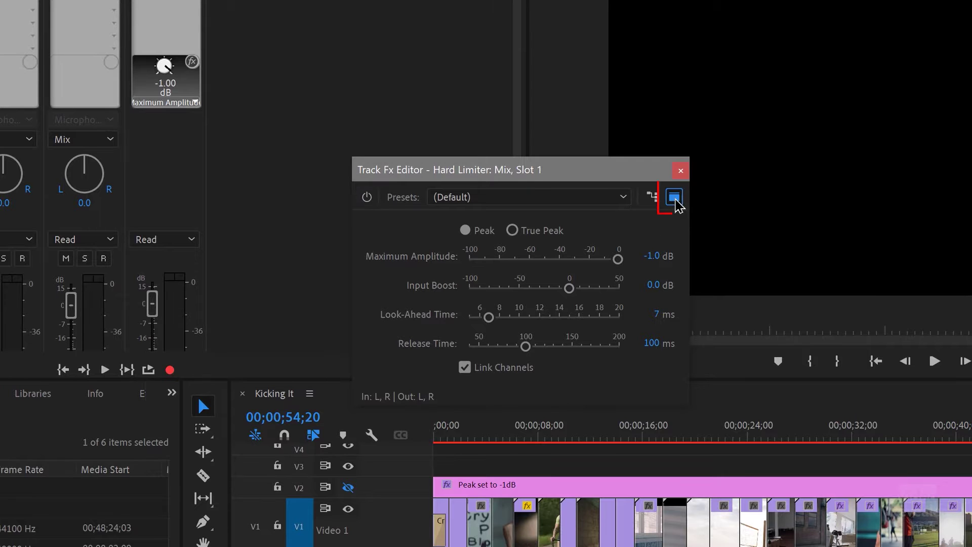
pyautogui.moveTo(613, 177); pyautogui.dragTo(971, 36)
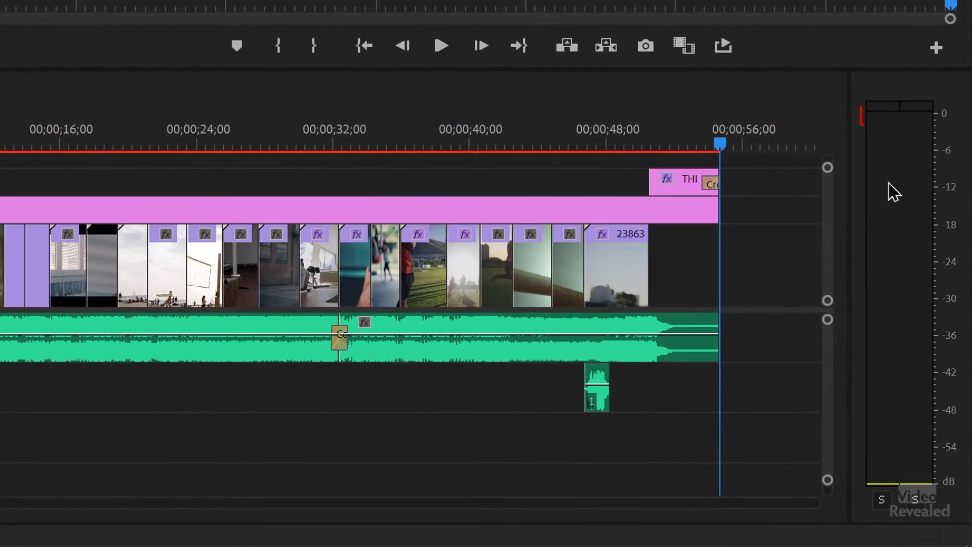
pyautogui.press('space')
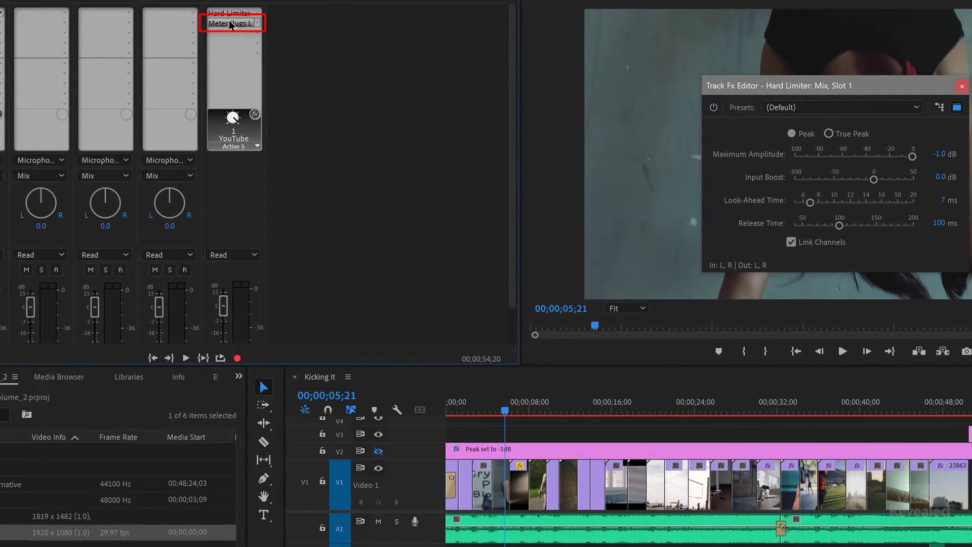
# Step: Open the MeterPlugs Loudness Penalty editor on the Mix track, then enlarge and reposition it to show the whole analyzer
pyautogui.doubleClick(230, 24)
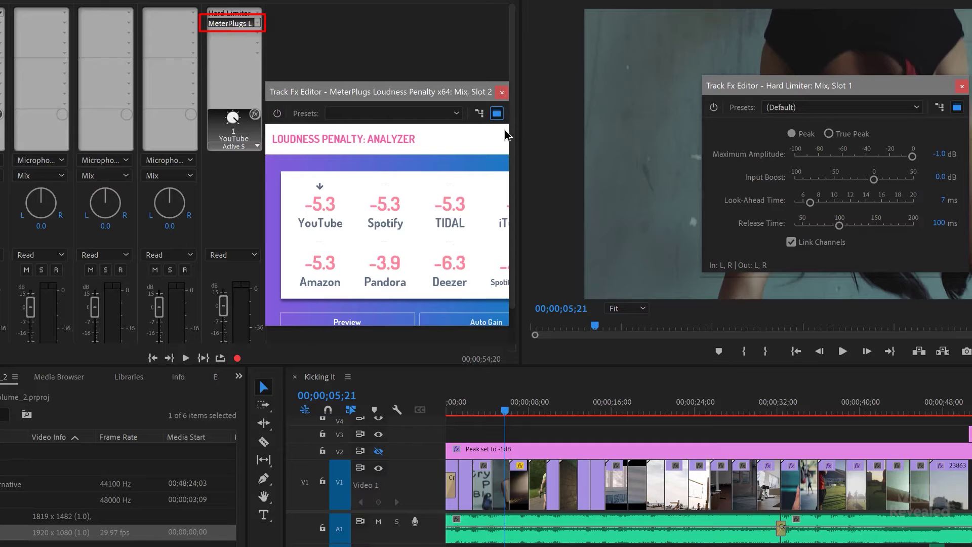
pyautogui.moveTo(510, 143); pyautogui.dragTo(622, 143)
pyautogui.moveTo(557, 92); pyautogui.dragTo(598, 39)
pyautogui.moveTo(627, 275); pyautogui.dragTo(629, 353)
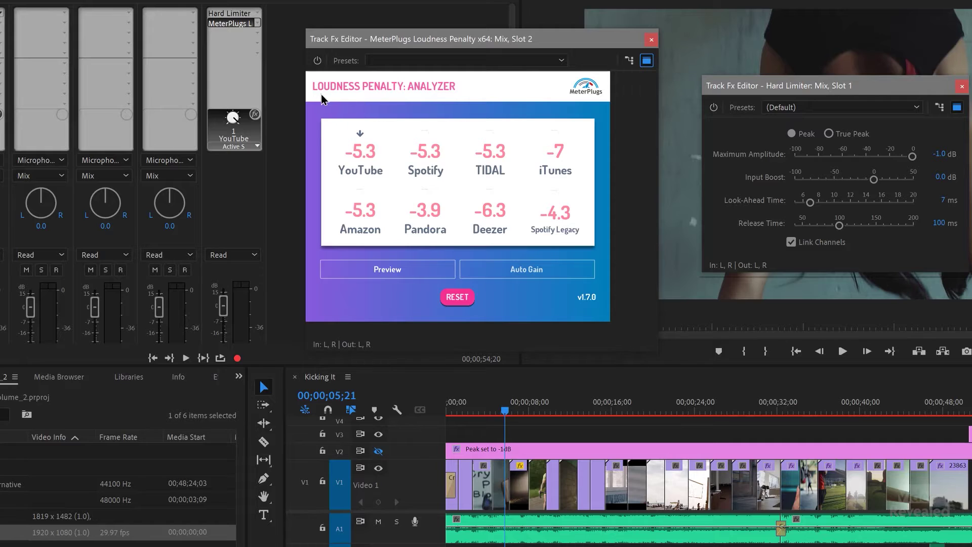
# Step: Reset the Loudness Penalty analyzer's readings and make the Kicking It timeline active
pyautogui.click(458, 298)
pyautogui.click(425, 416)
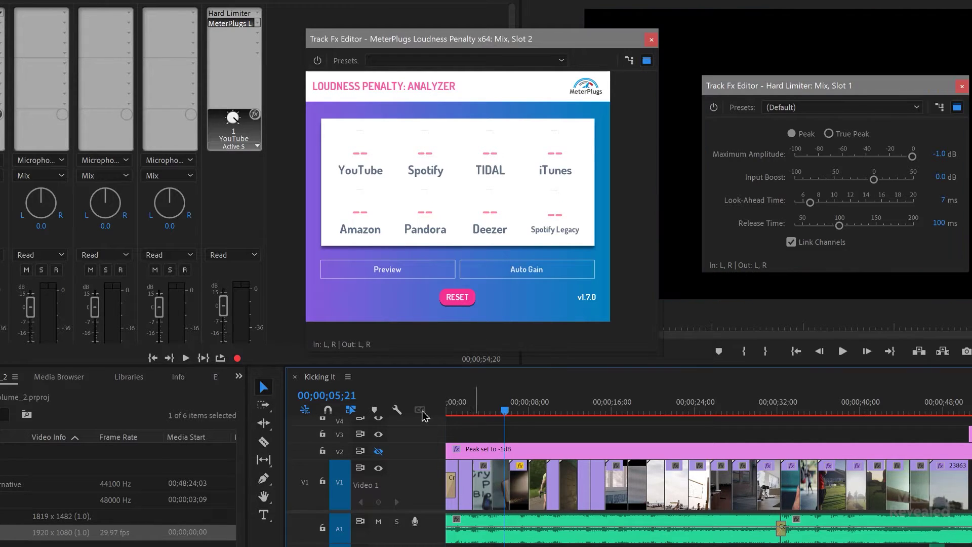
# Step: Play the Kicking It sequence through the Loudness Penalty analyzer and move the Hard Limiter editor over the track mixer, beside the analyzer
pyautogui.press('space')
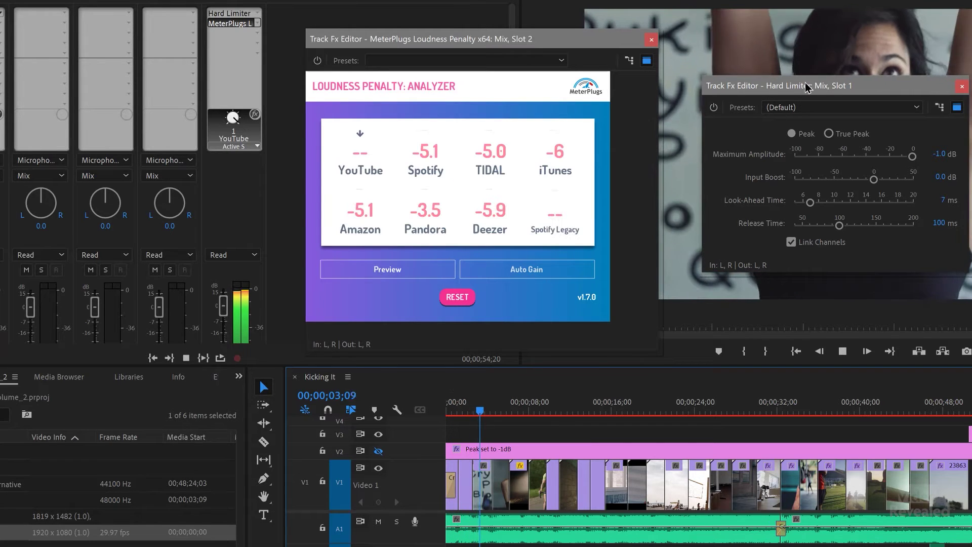
pyautogui.moveTo(790, 85); pyautogui.dragTo(110, 128)
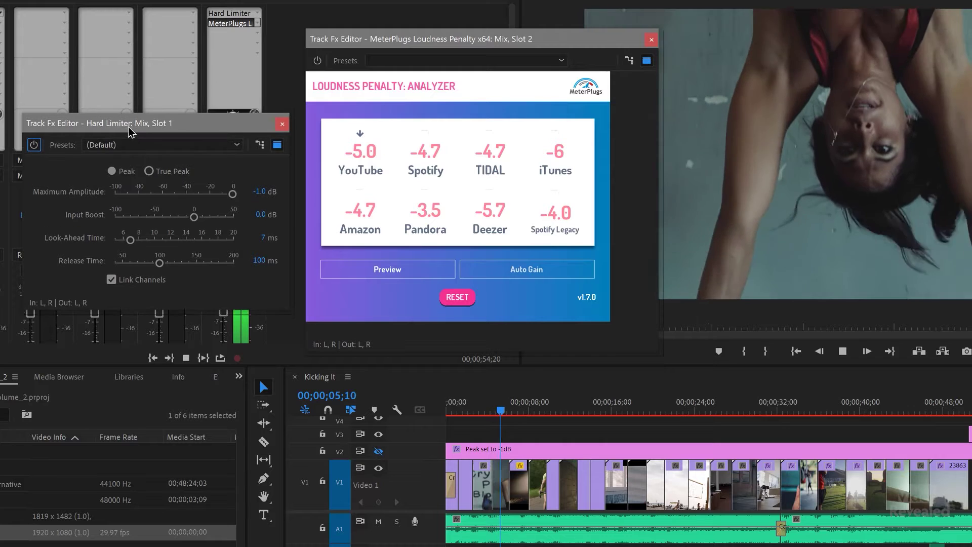
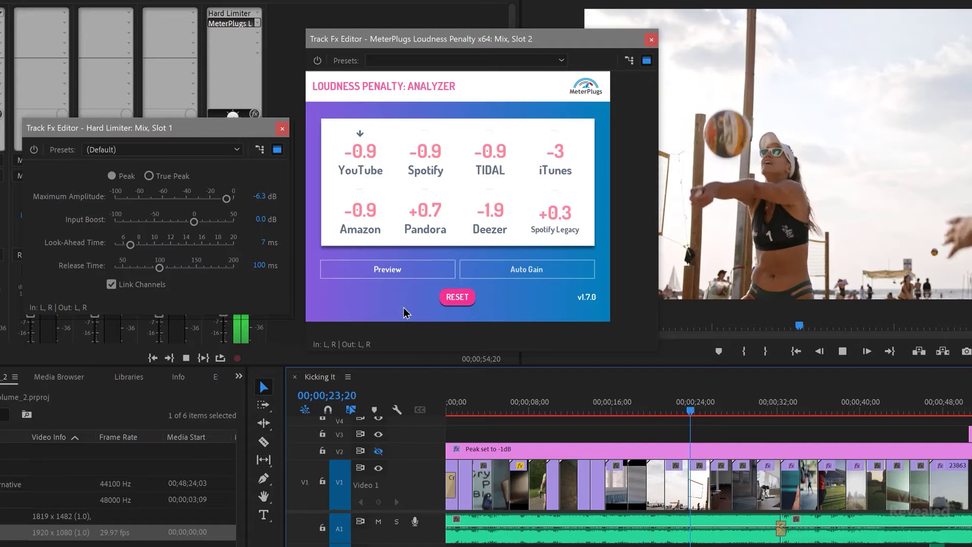
# Step: Reset the Loudness Penalty readings and replay Kicking It from its start with the Hard Limiter's Maximum Amplitude at -7.0 dB
pyautogui.click(457, 297)
pyautogui.press('space')
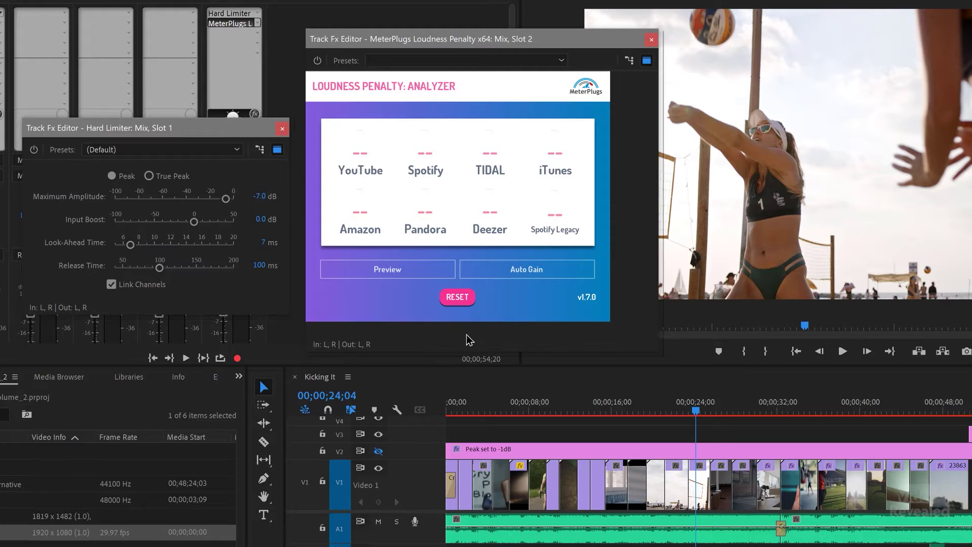
pyautogui.click(476, 401)
pyautogui.press('Home')
pyautogui.press('space')
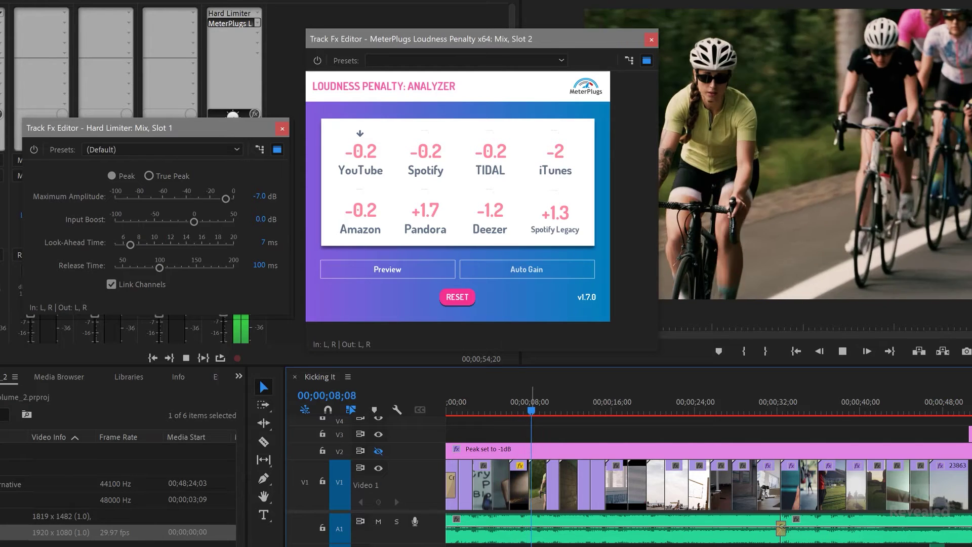
# Step: Measure Kicking It afresh from its start with the Hard Limiter's Maximum Amplitude at -7.2 dB, and inspect the YouTube, TIDAL and Spotify readings
pyautogui.press('space')
pyautogui.click(454, 297)
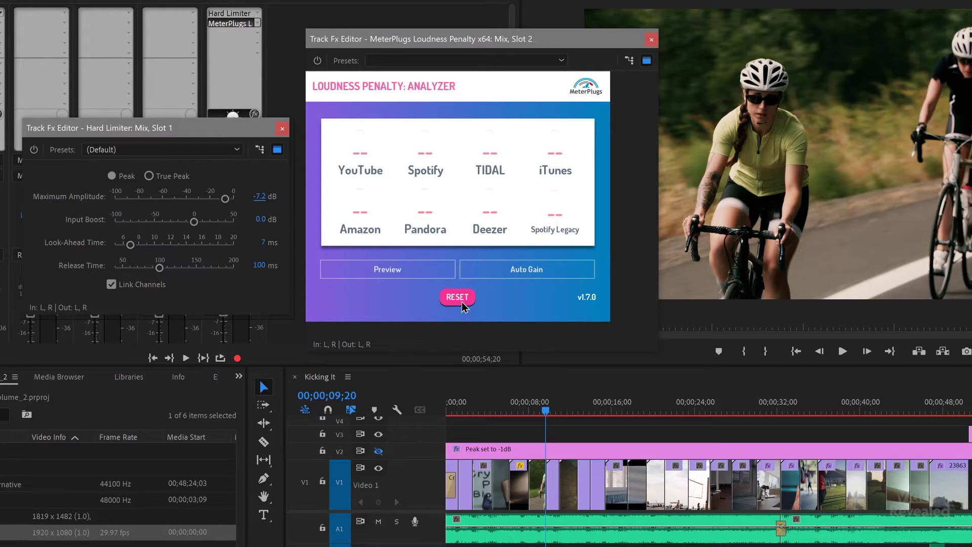
pyautogui.press('Home')
pyautogui.press('space')
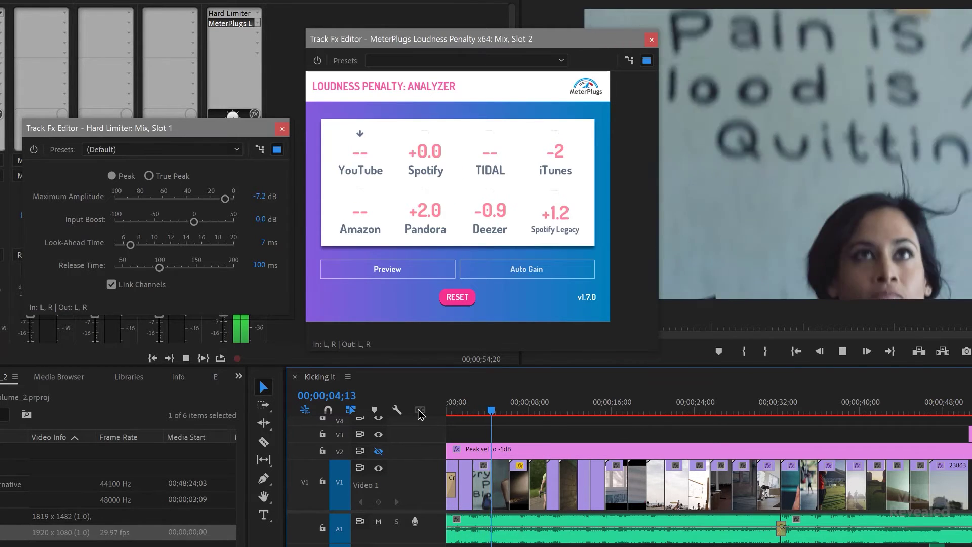
pyautogui.press('space')
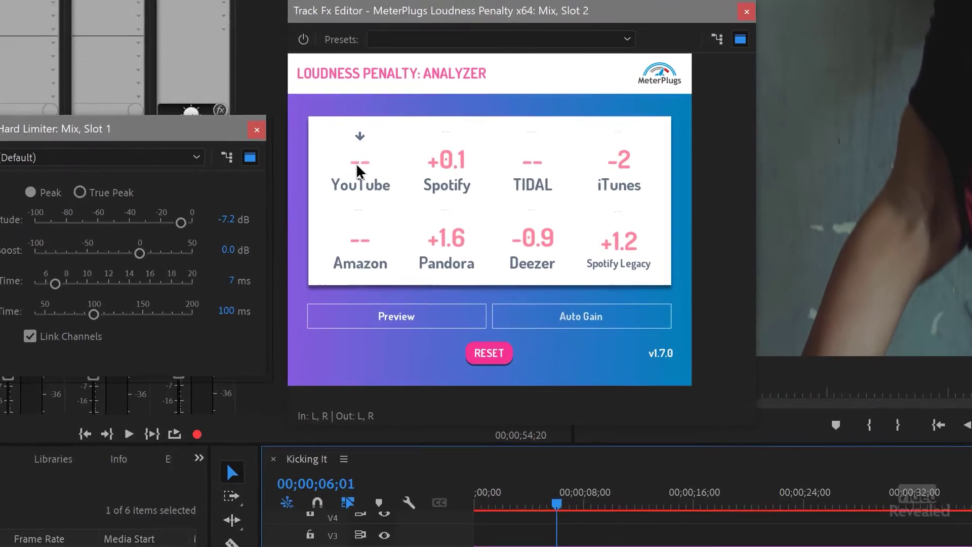
pyautogui.moveTo(360, 158)
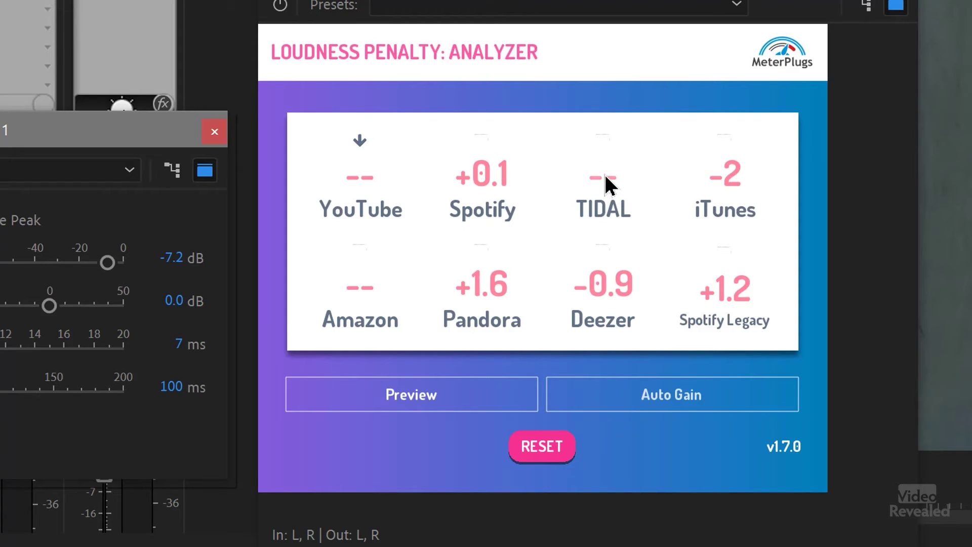
pyautogui.moveTo(605, 175)
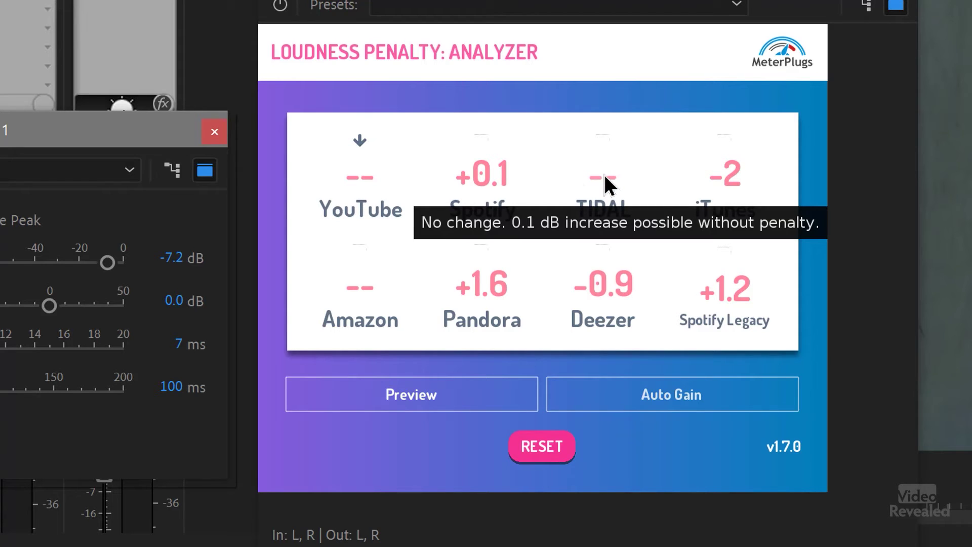
pyautogui.moveTo(472, 183)
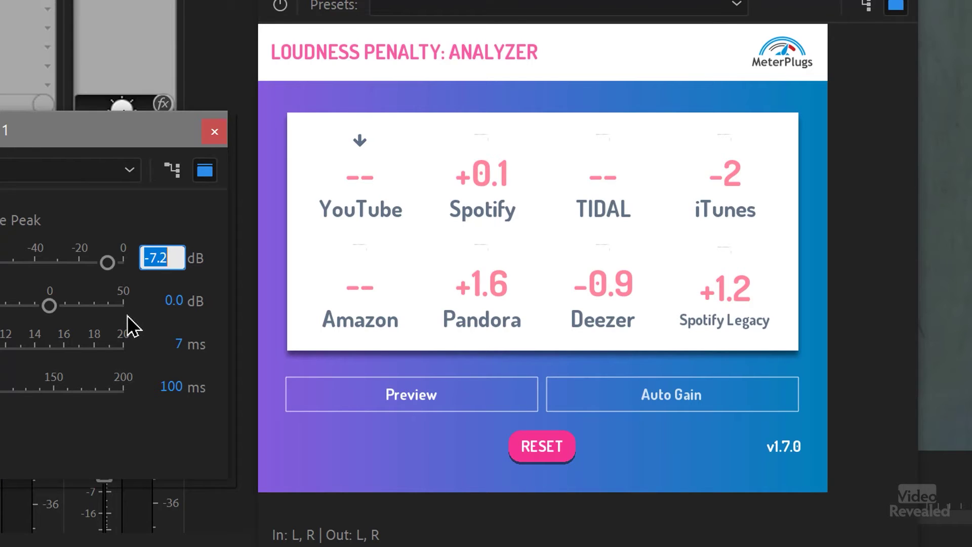
# Step: Set the Hard Limiter's Maximum Amplitude on the Mix track to -1 dB
pyautogui.write('-')
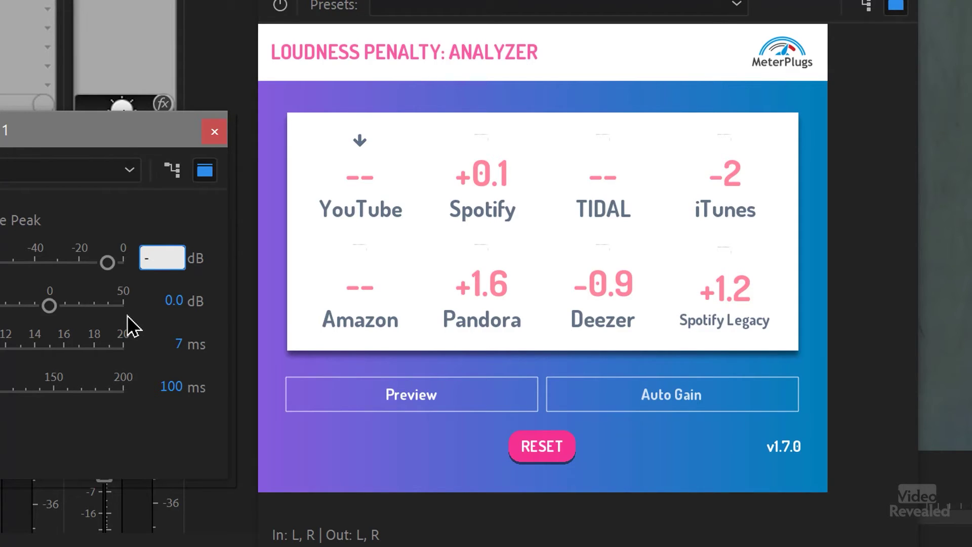
pyautogui.write('1')
pyautogui.press('Return')
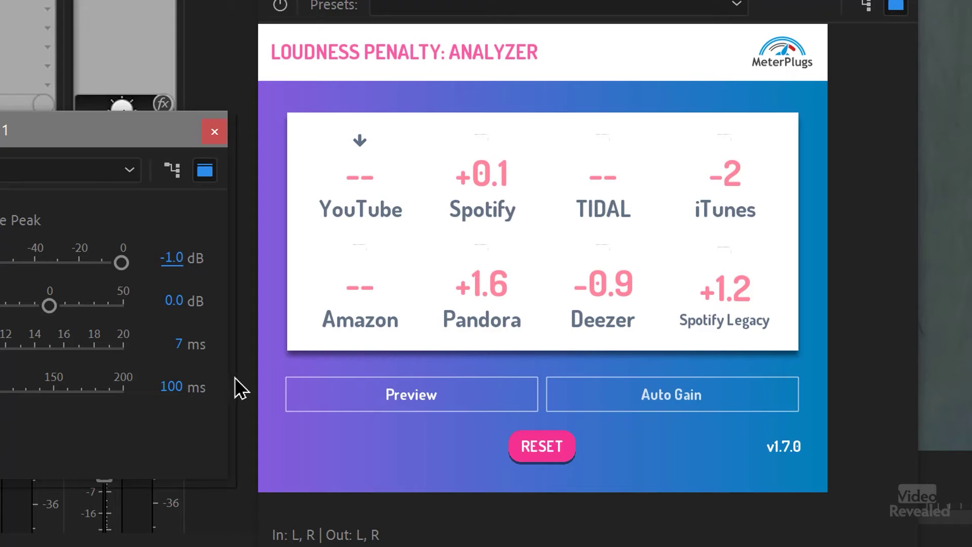